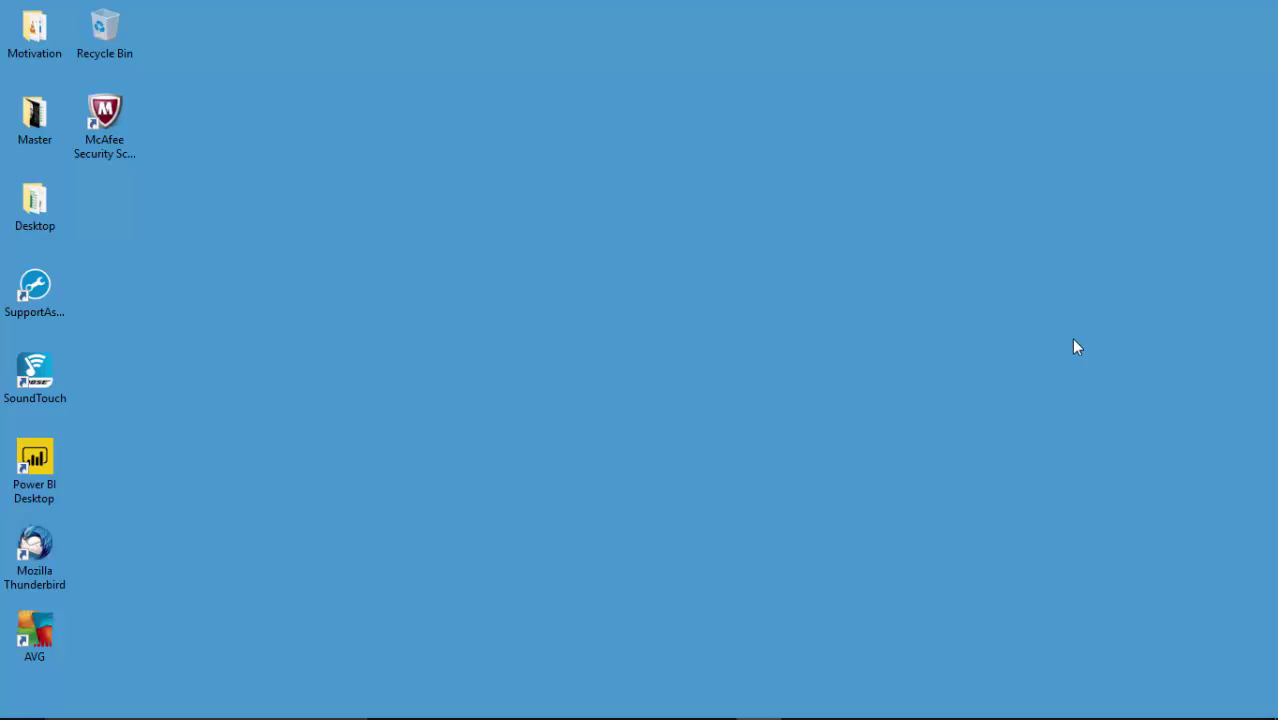
# Review the Hourly Rate and Hours Worked values in the Employees workbook, then minimize Excel
pyautogui.moveTo(758, 712)
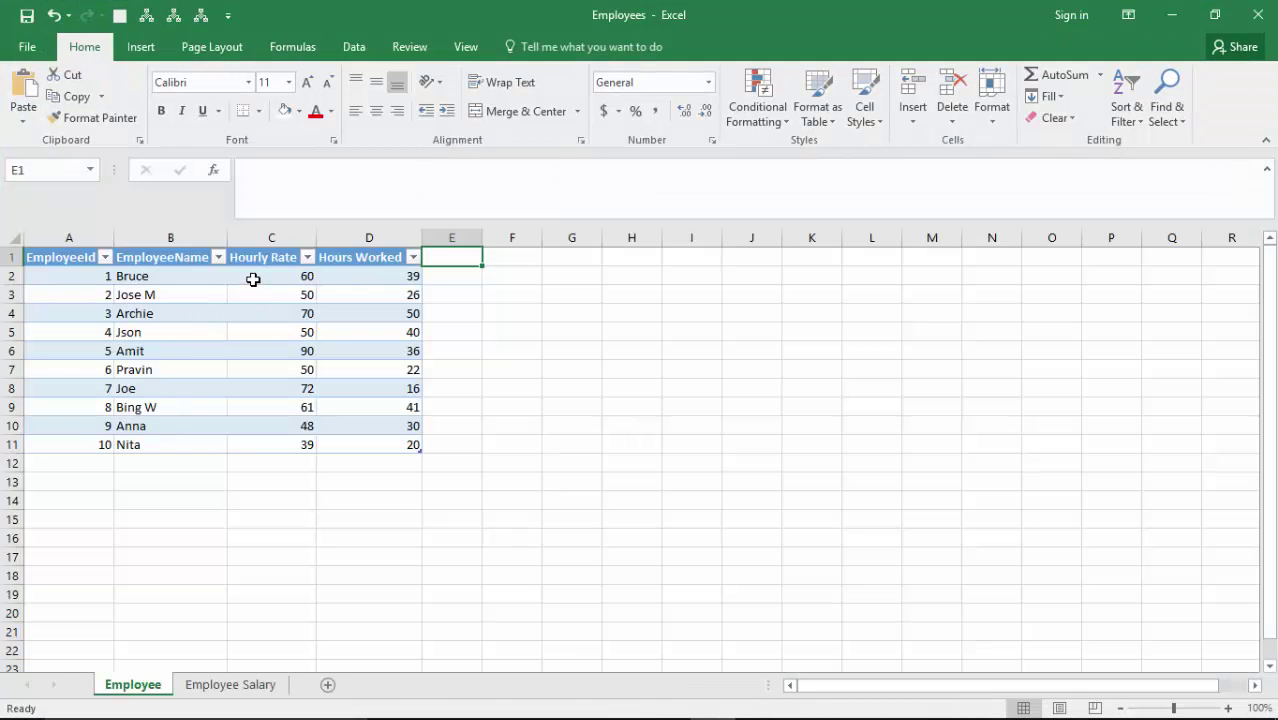
pyautogui.moveTo(255, 277); pyautogui.dragTo(266, 425)
pyautogui.moveTo(344, 276); pyautogui.dragTo(345, 448)
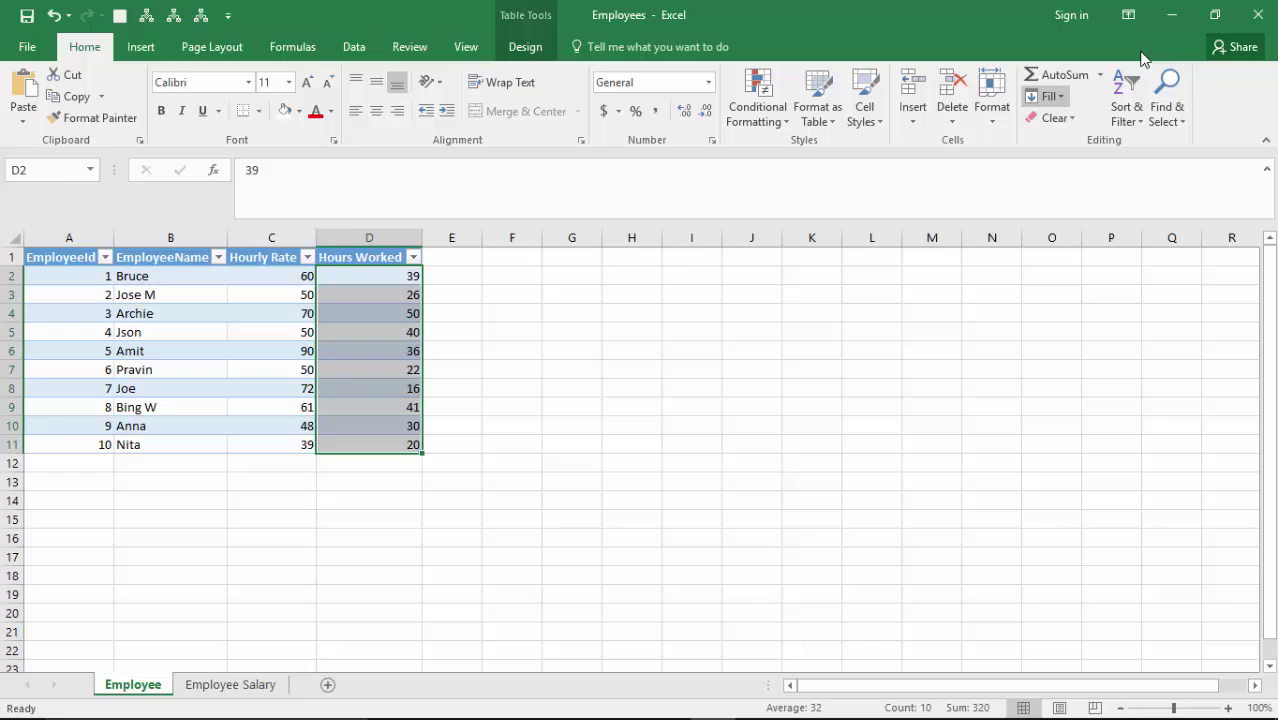
pyautogui.click(1172, 15)
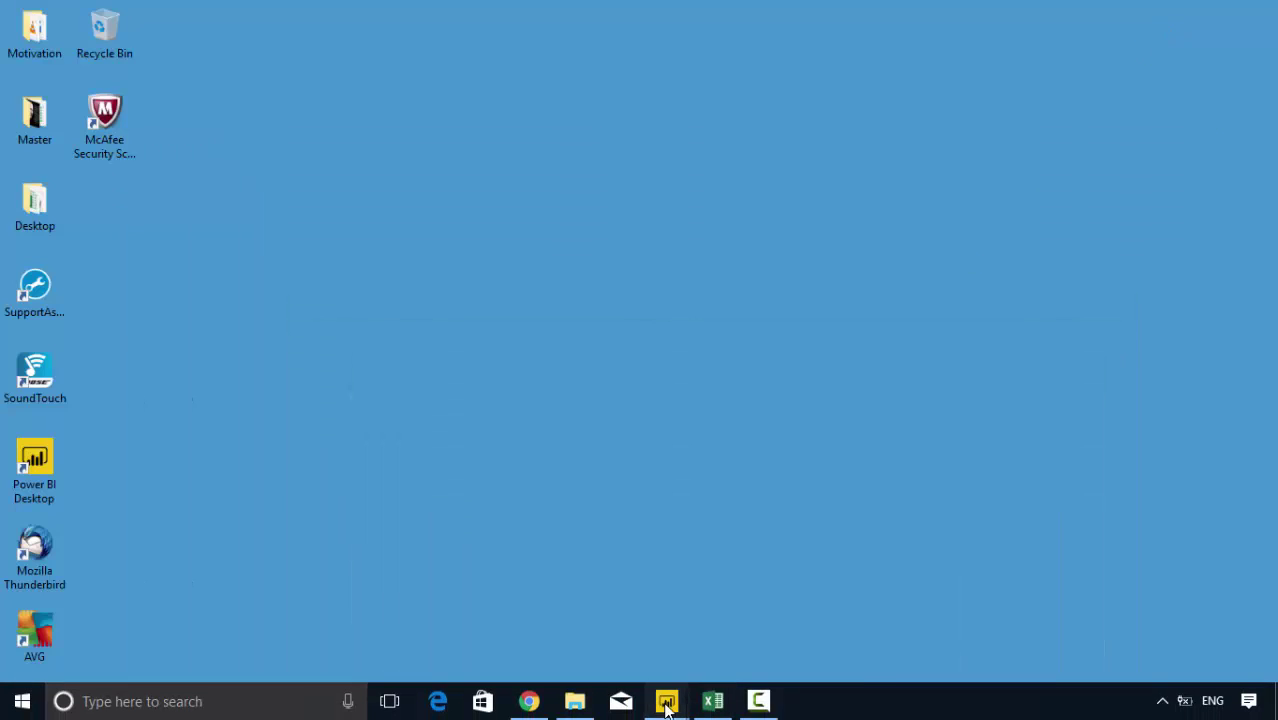
# Bring the Power BI Query Editor window forward from the taskbar
pyautogui.moveTo(666, 701)
pyautogui.click(734, 636)
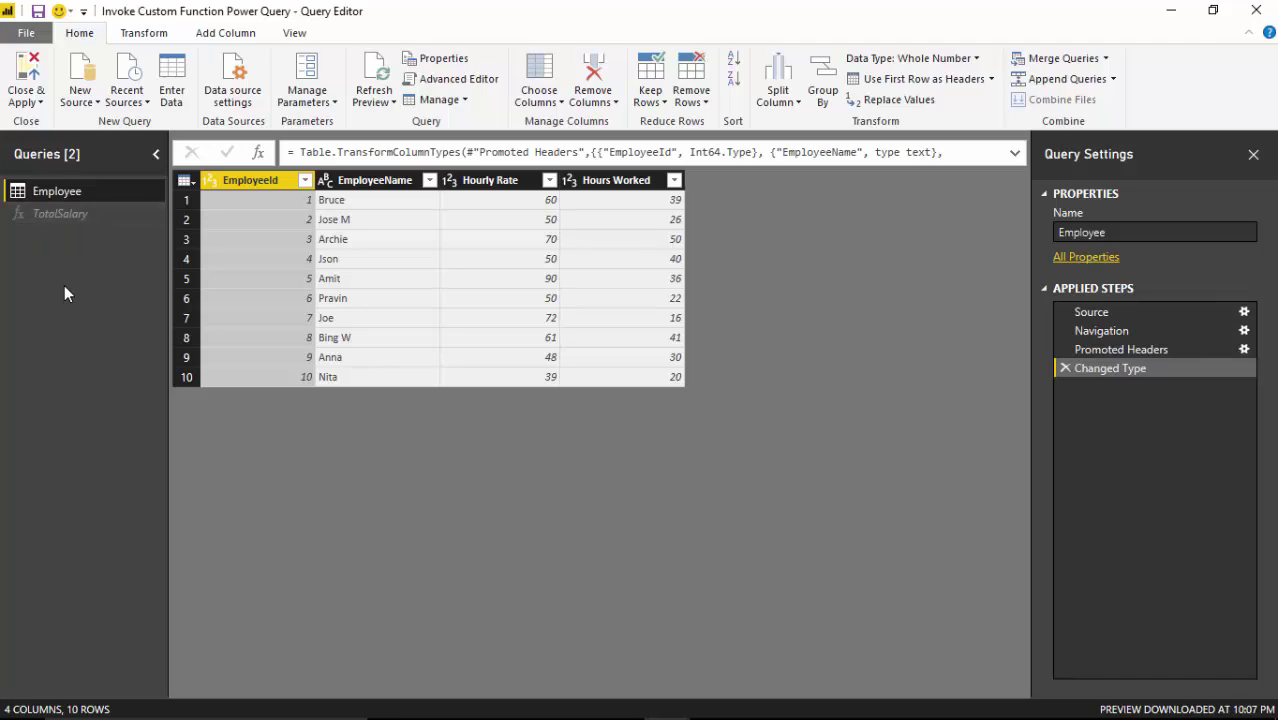
# Create blank query Query1 as (HoursWorked as number, HourlyRate as number) => HoursWorked*HourlyRate
pyautogui.rightClick(41, 252)
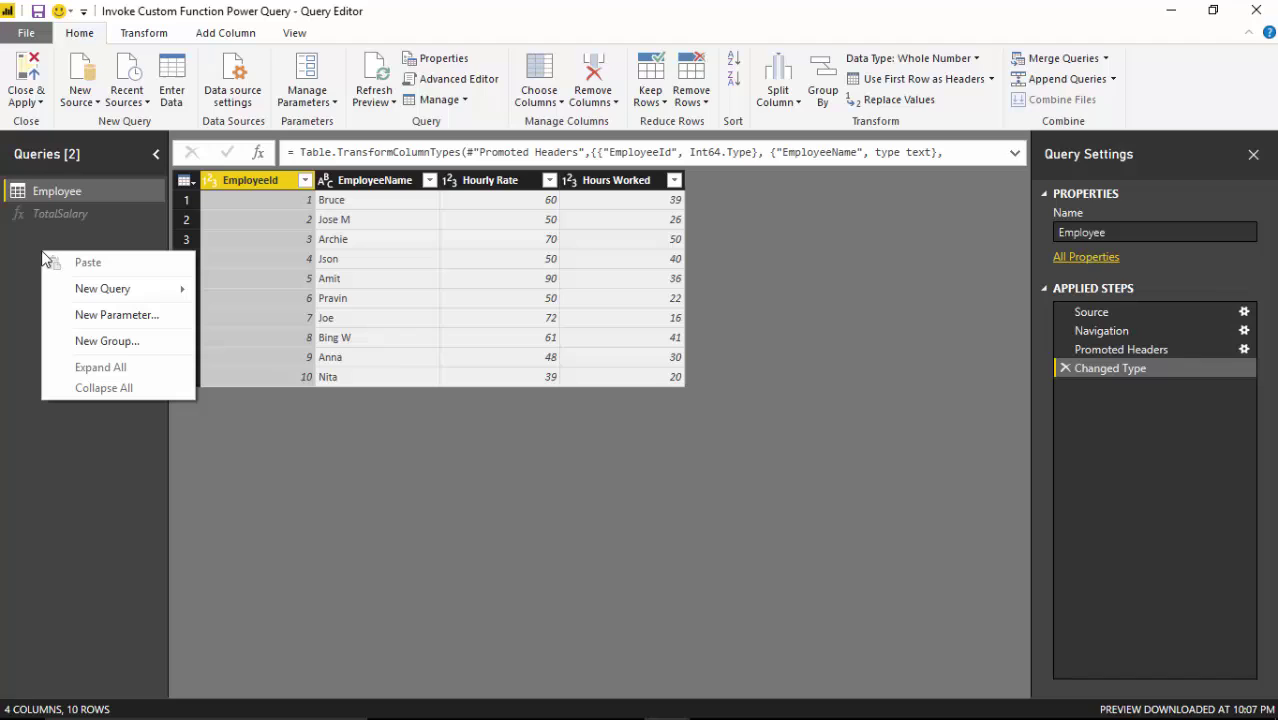
pyautogui.moveTo(75, 298)
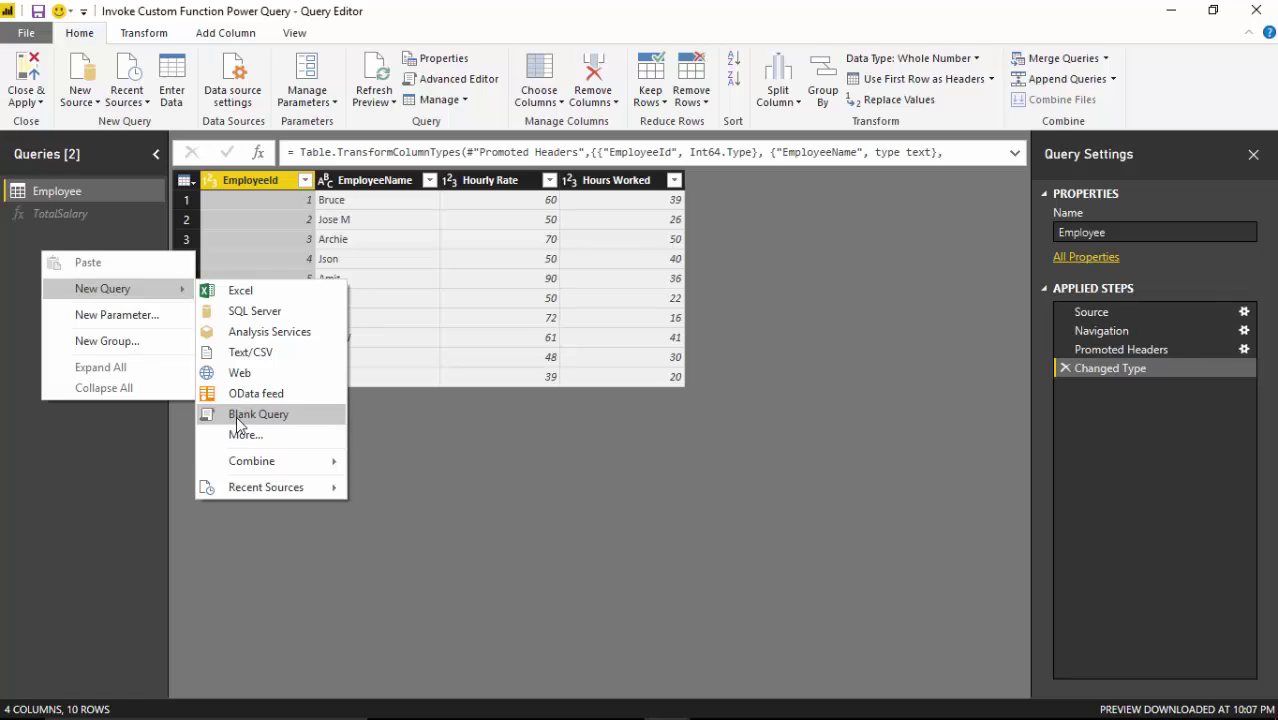
pyautogui.click(237, 417)
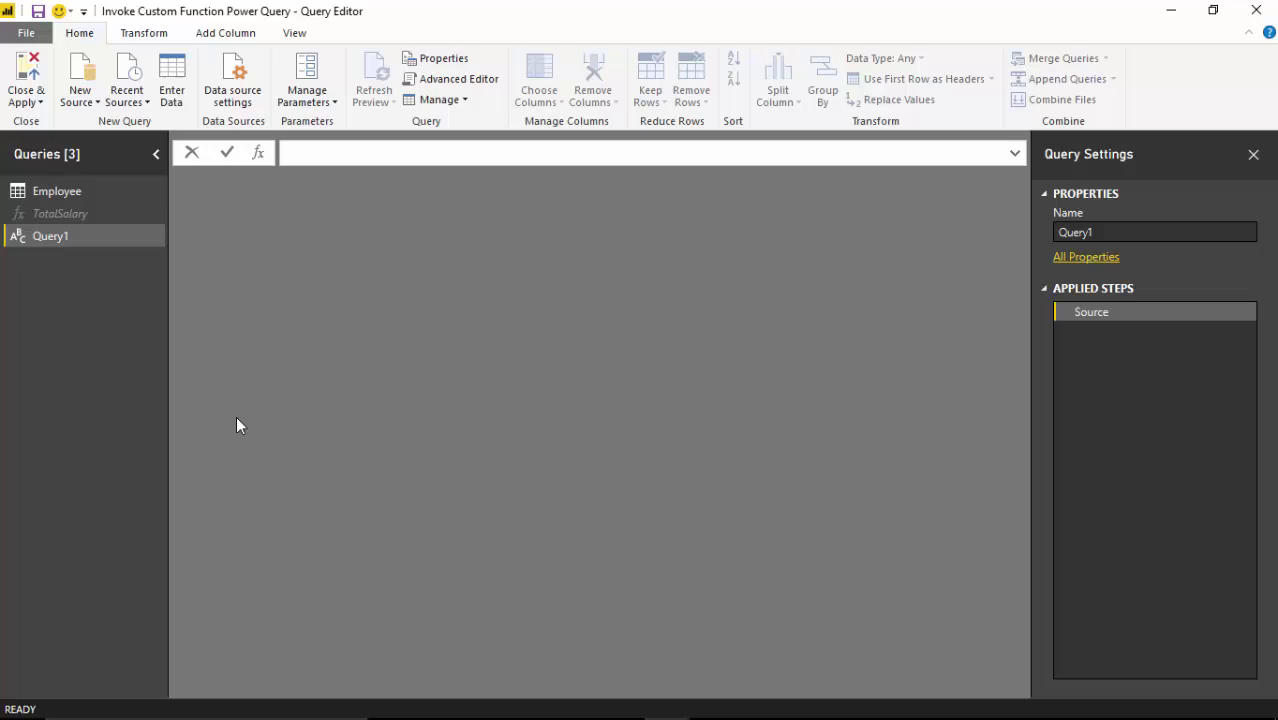
pyautogui.write('=(HoursWorked as number,')
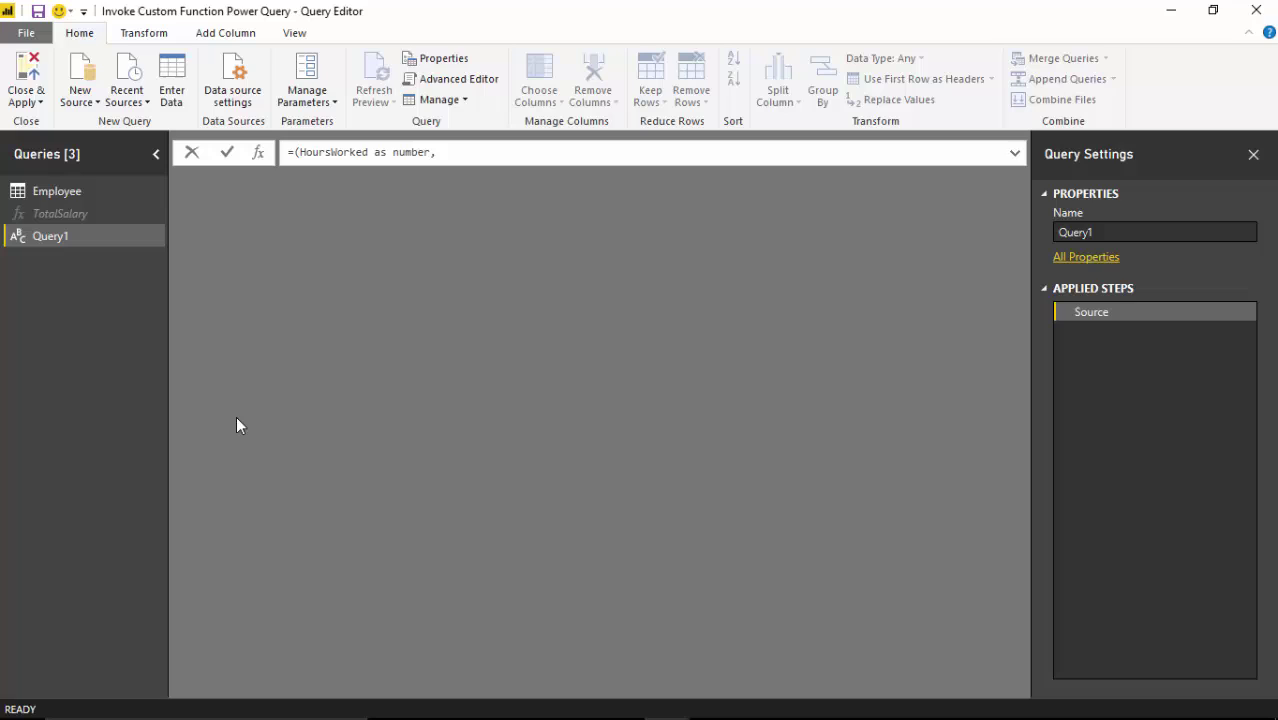
pyautogui.write('HourlyRate as number)')
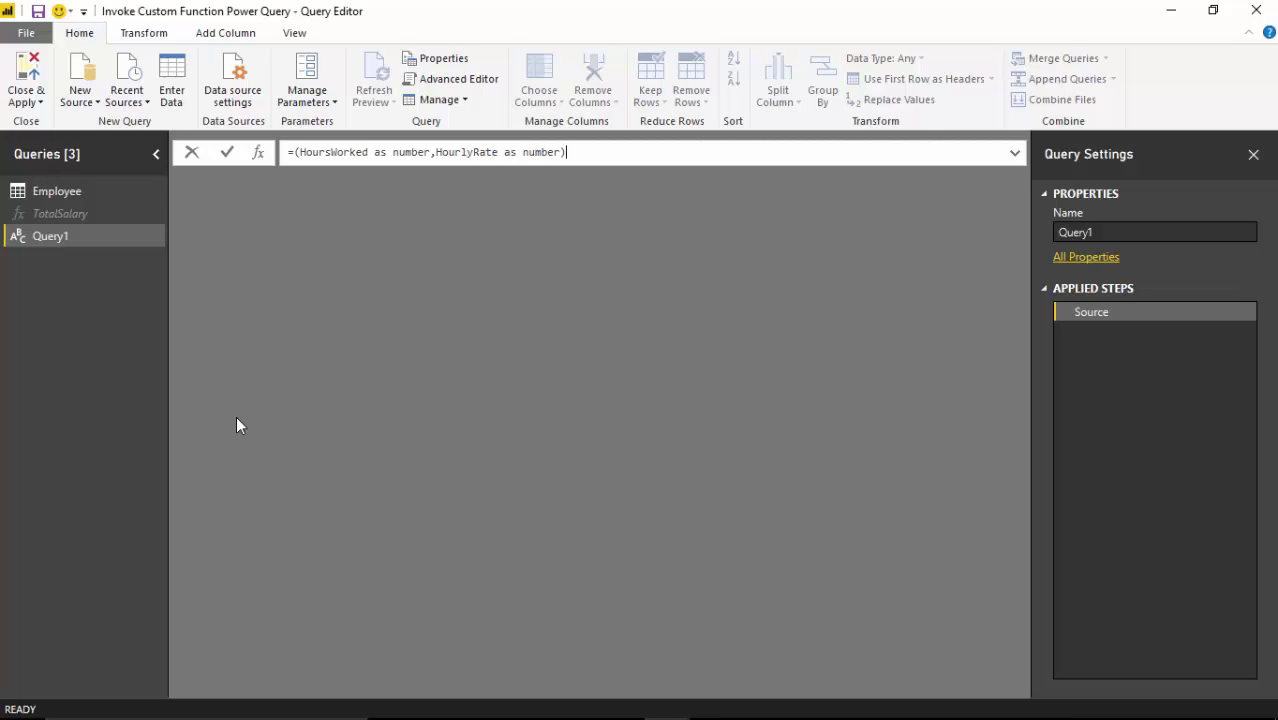
pyautogui.write('=>HoursWorked*HourlyRate')
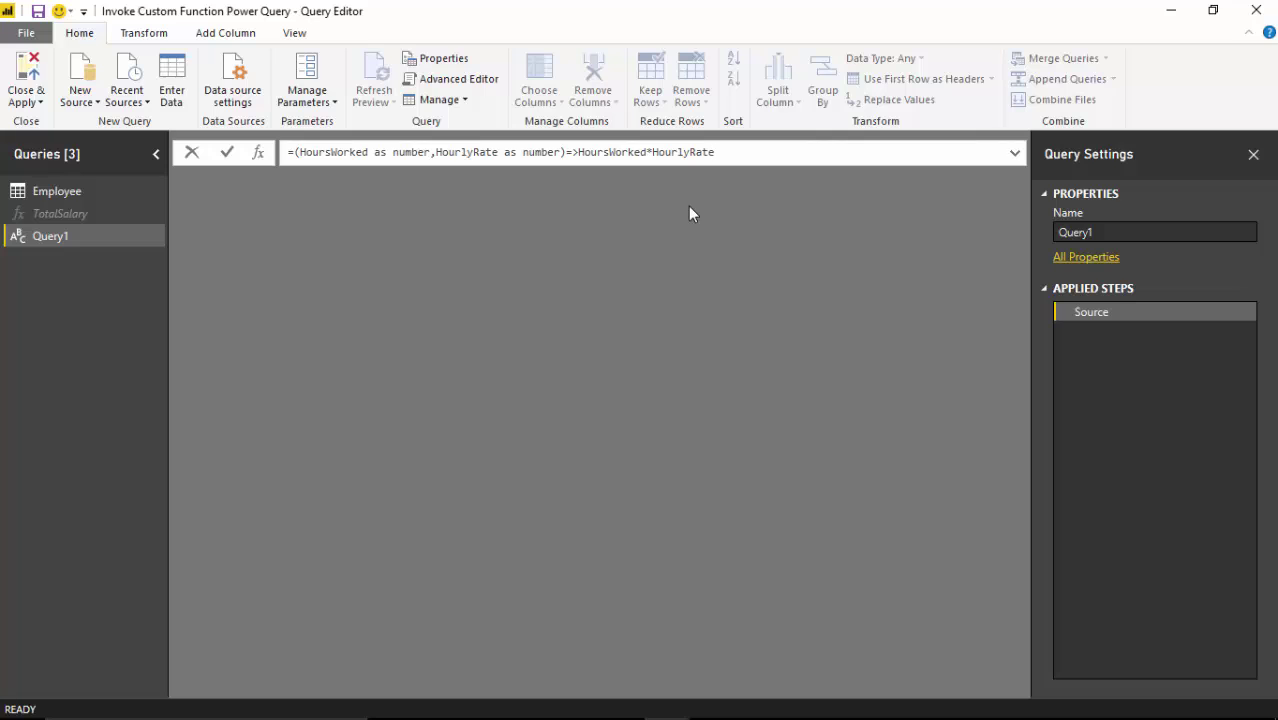
pyautogui.press('Return')
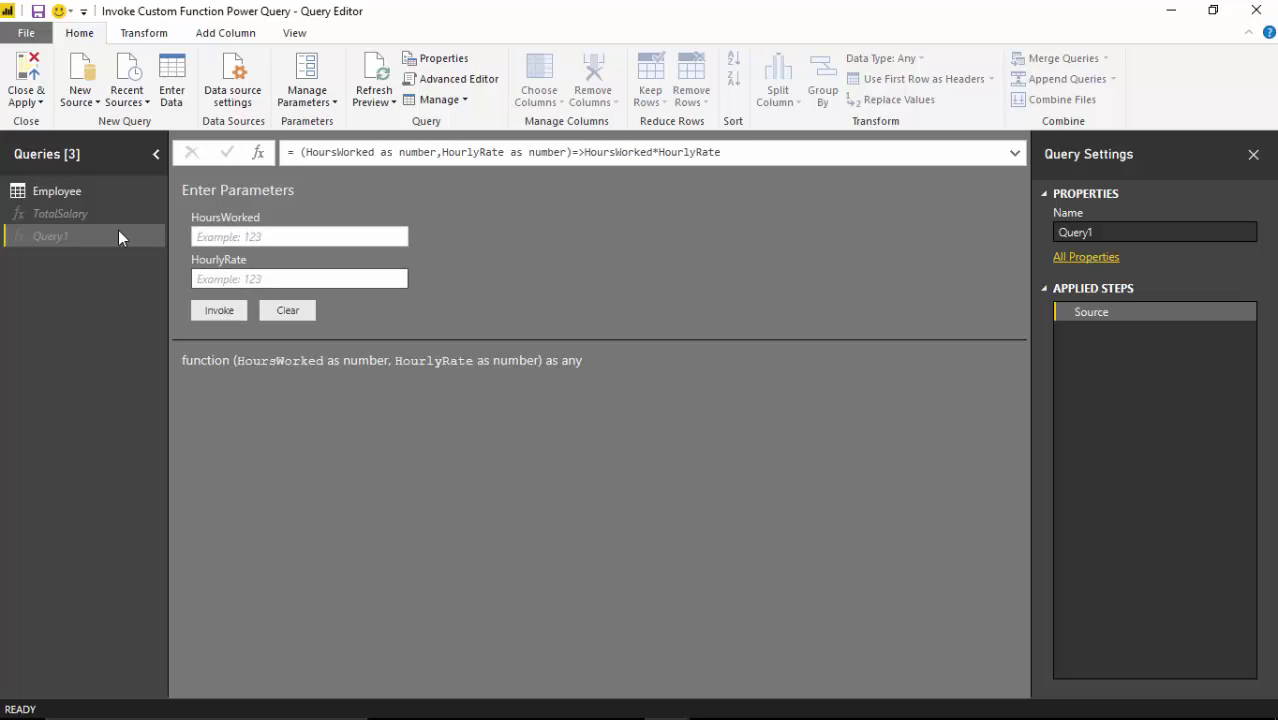
# With the Employee query selected, start Invoke Custom Function from the Add Column commands
pyautogui.click(36, 197)
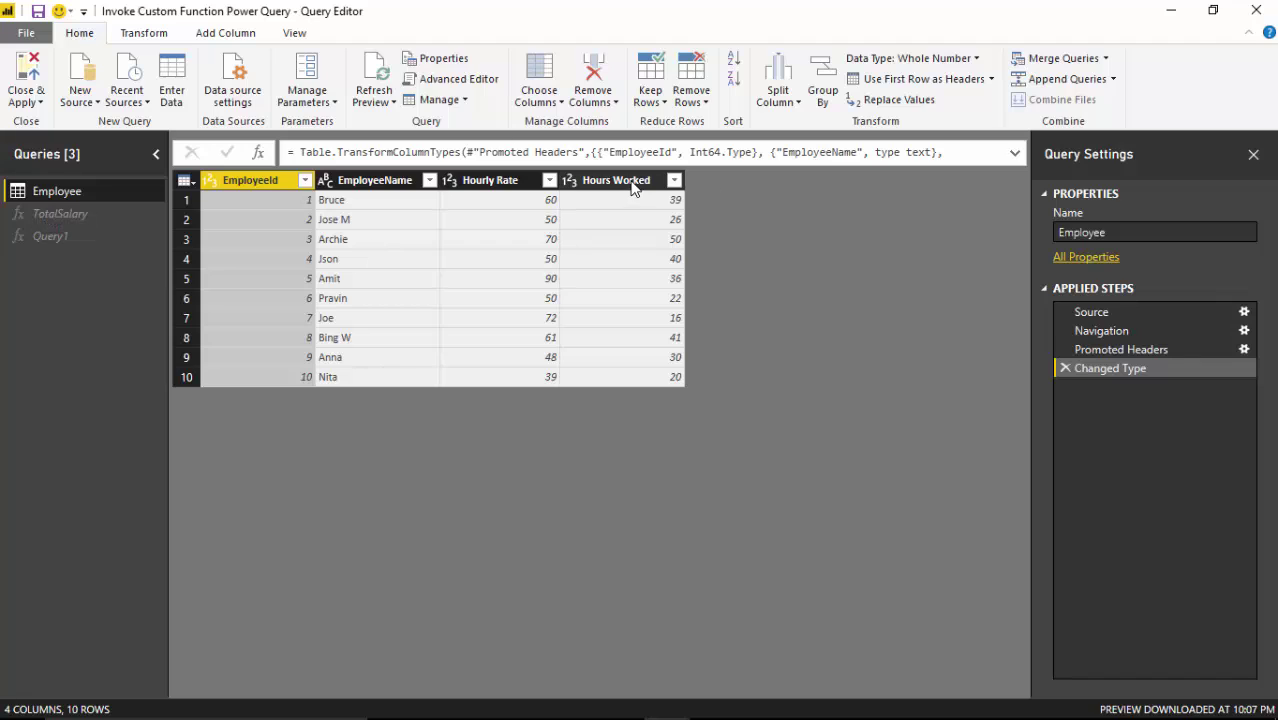
pyautogui.click(208, 34)
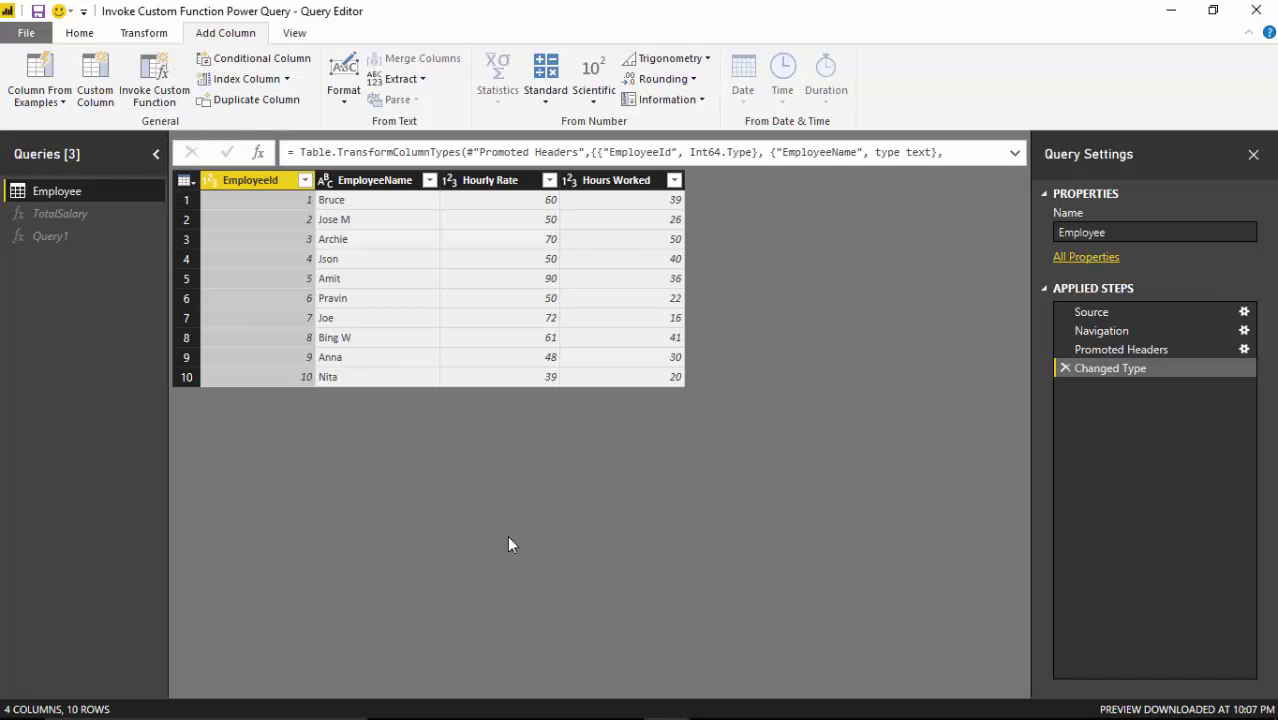
pyautogui.click(168, 92)
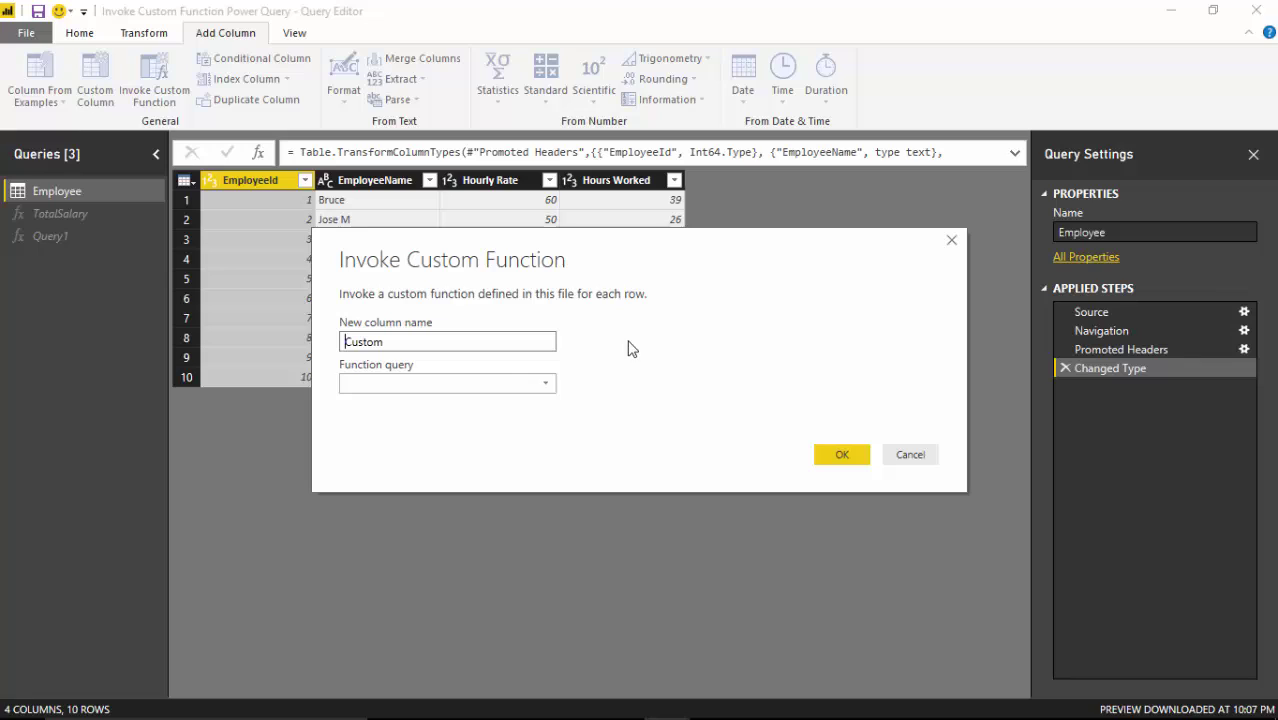
# Name the new column SalaryPayable and choose Query1 as the function query
pyautogui.hotkey('ctrl', 'a')
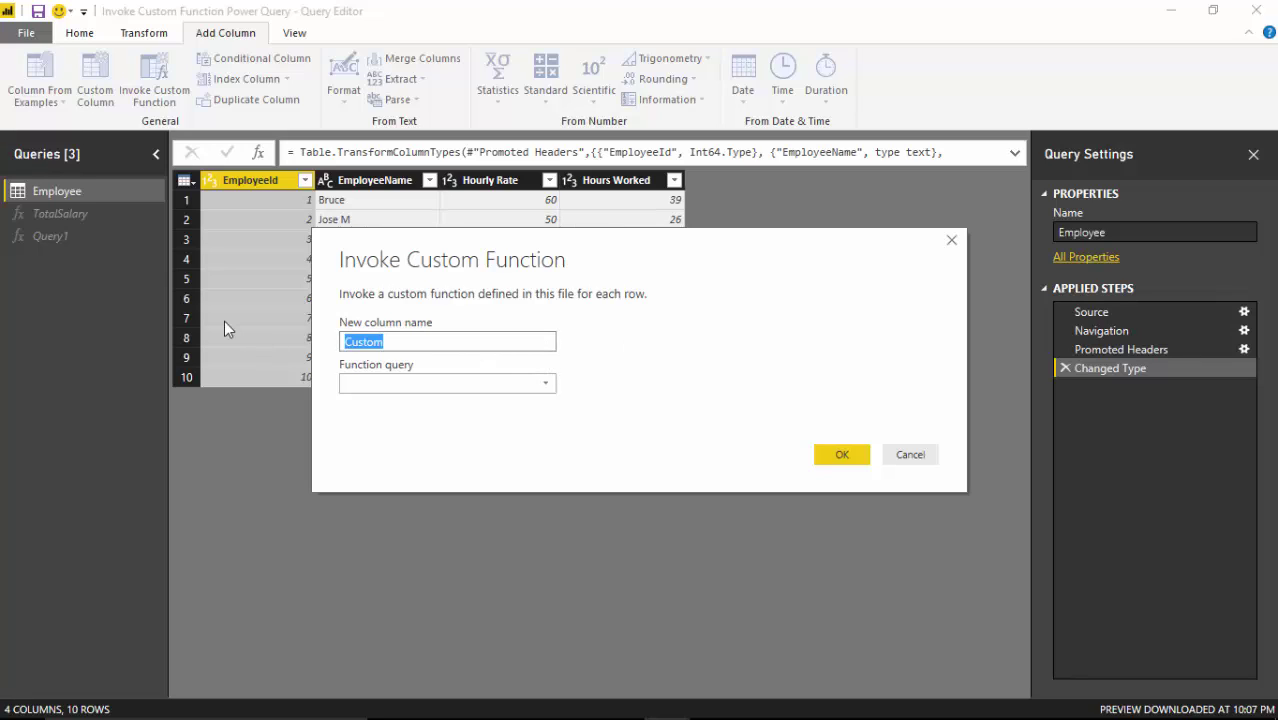
pyautogui.write('Tot')
pyautogui.press('BackSpace')
pyautogui.press('BackSpace')
pyautogui.press('BackSpace')
pyautogui.write('SalaryPayable')
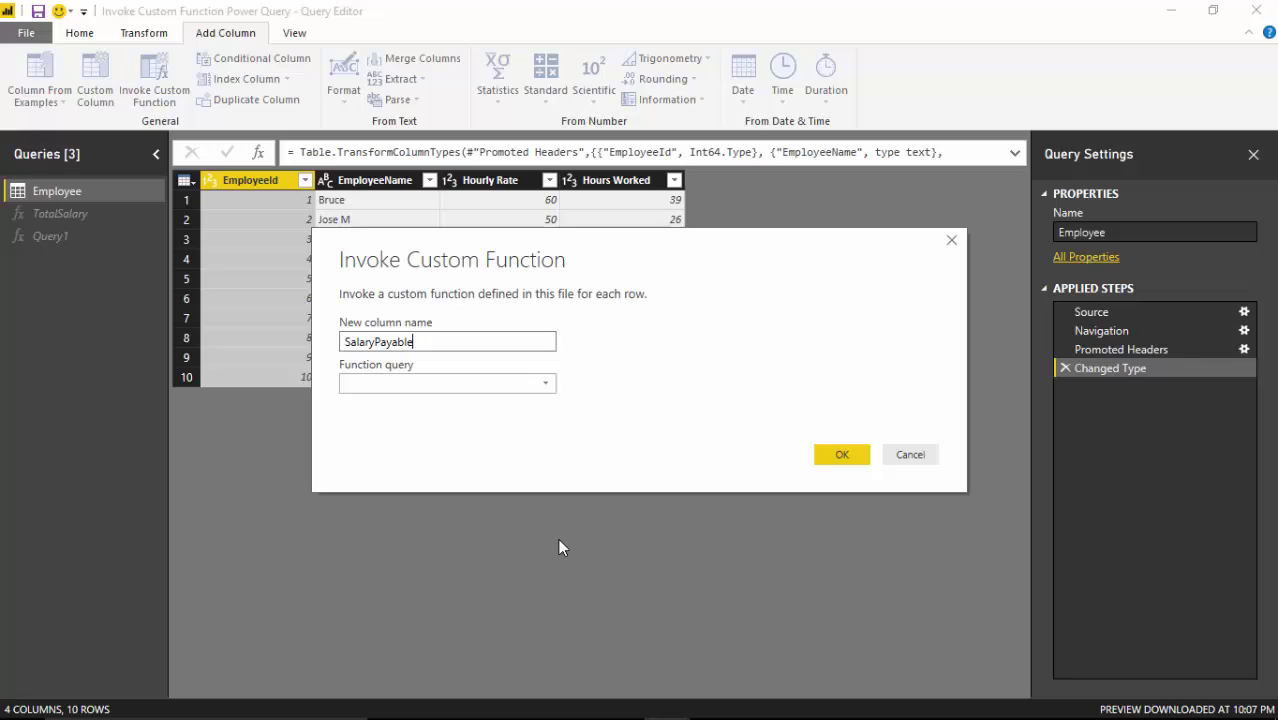
pyautogui.click(547, 389)
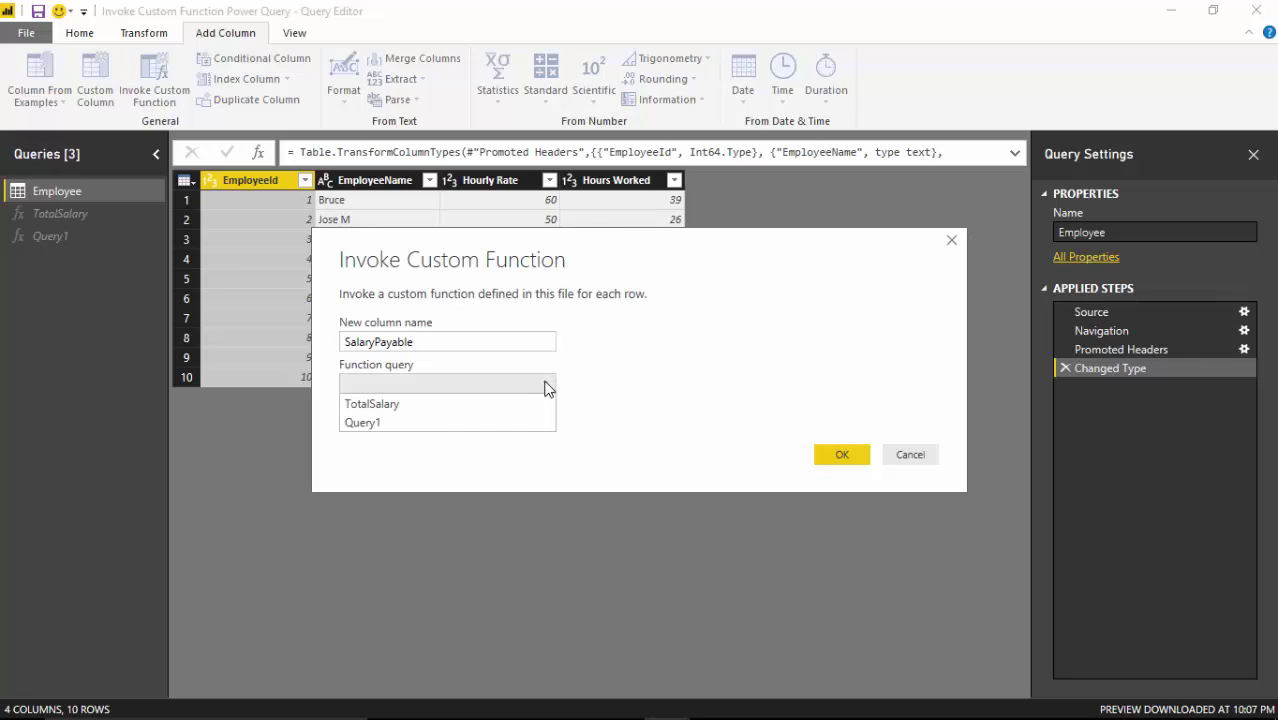
pyautogui.click(383, 421)
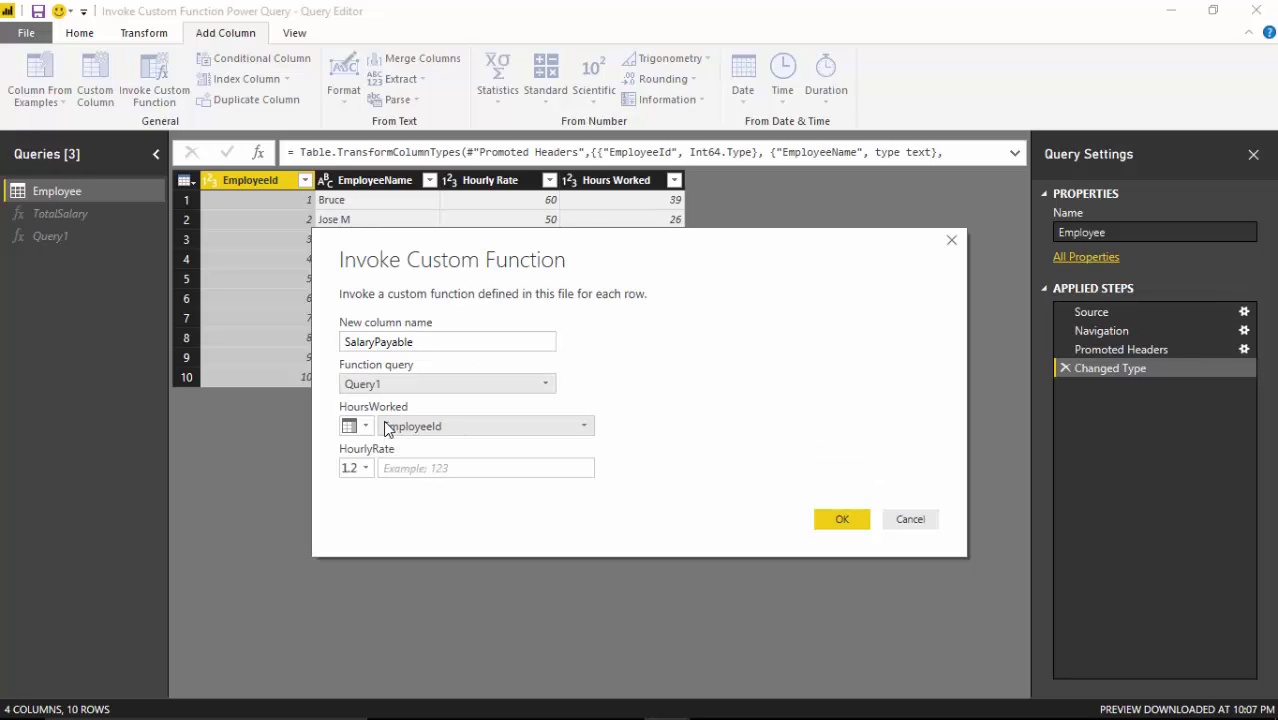
# Map HoursWorked to the Hourly Rate column and HourlyRate to the Hours Worked column
pyautogui.click(582, 427)
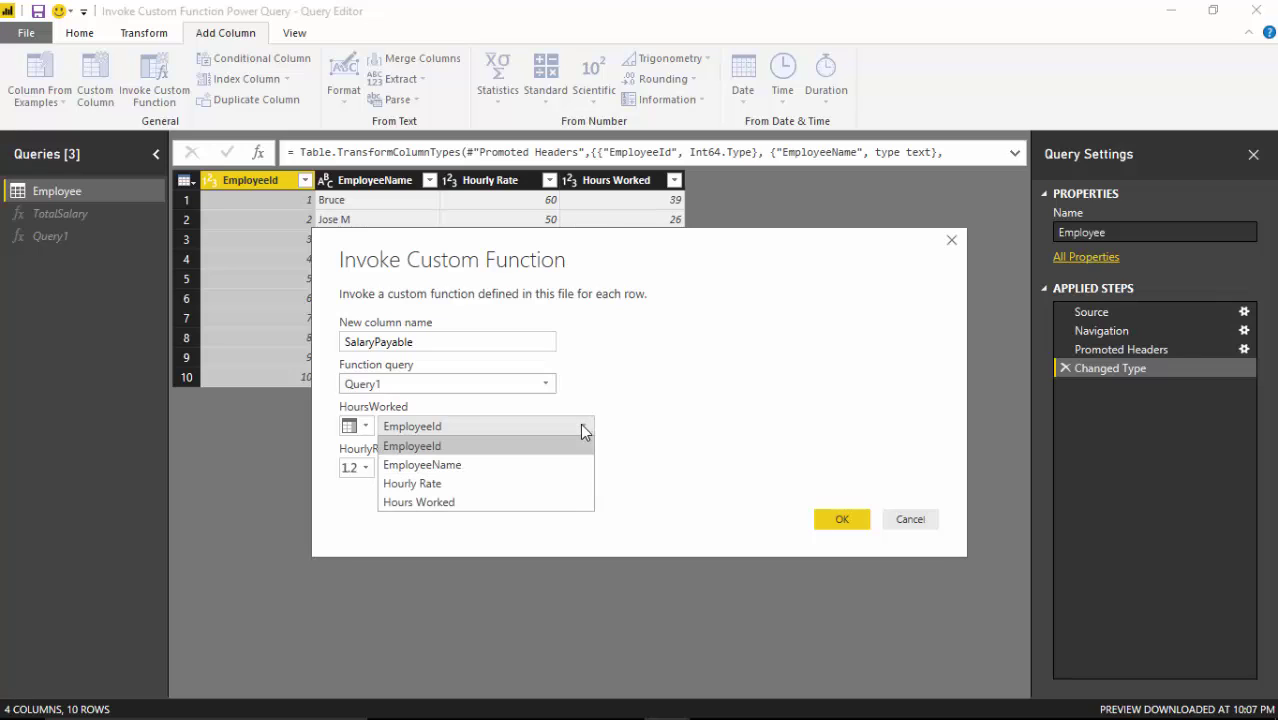
pyautogui.click(488, 482)
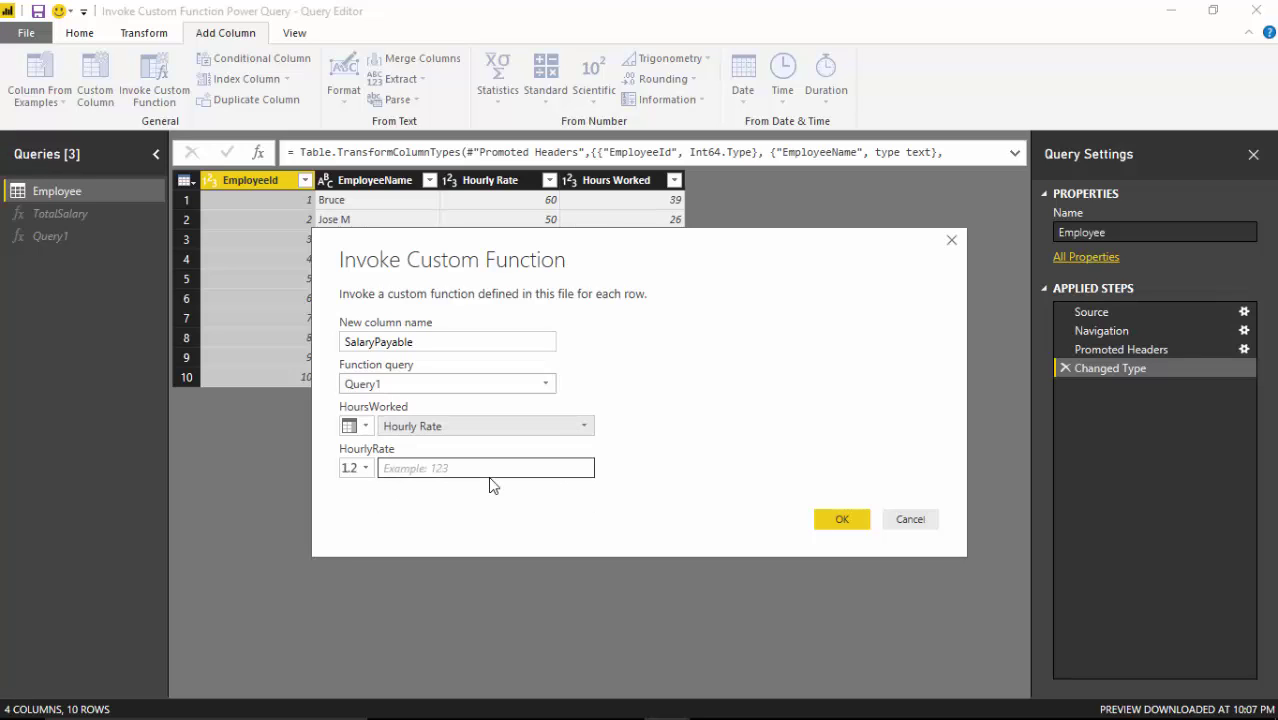
pyautogui.click(357, 469)
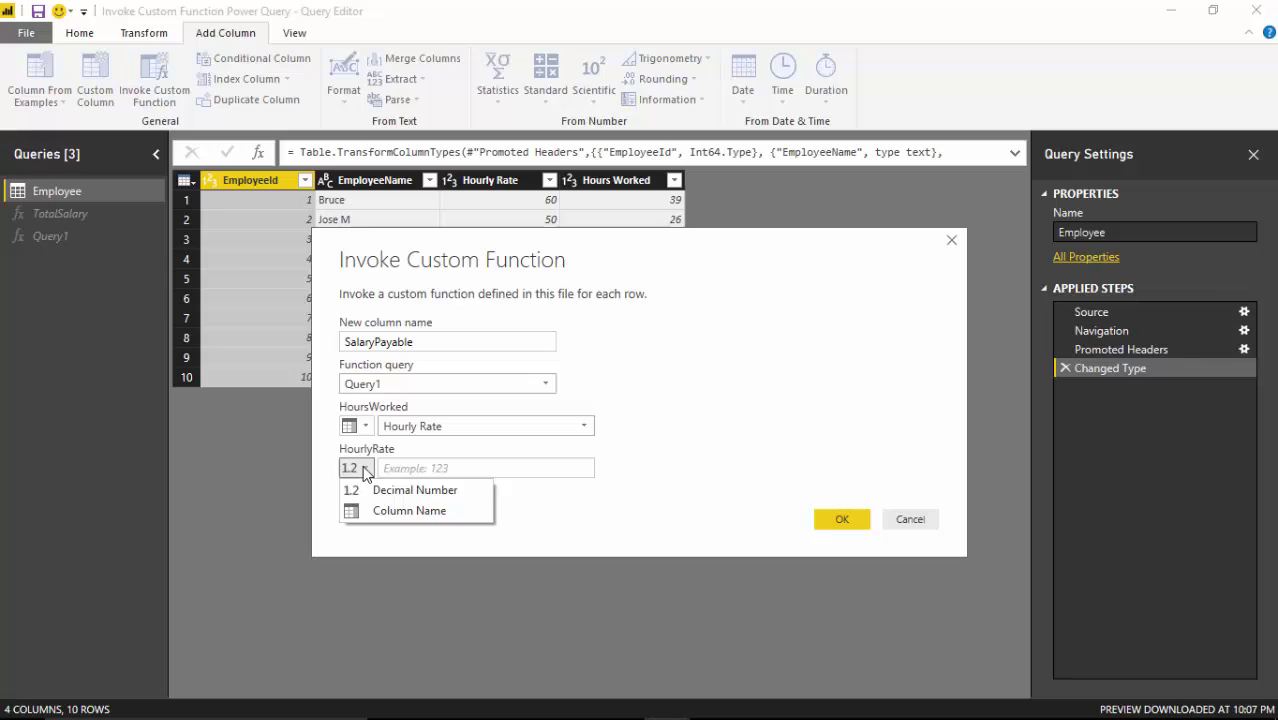
pyautogui.click(369, 516)
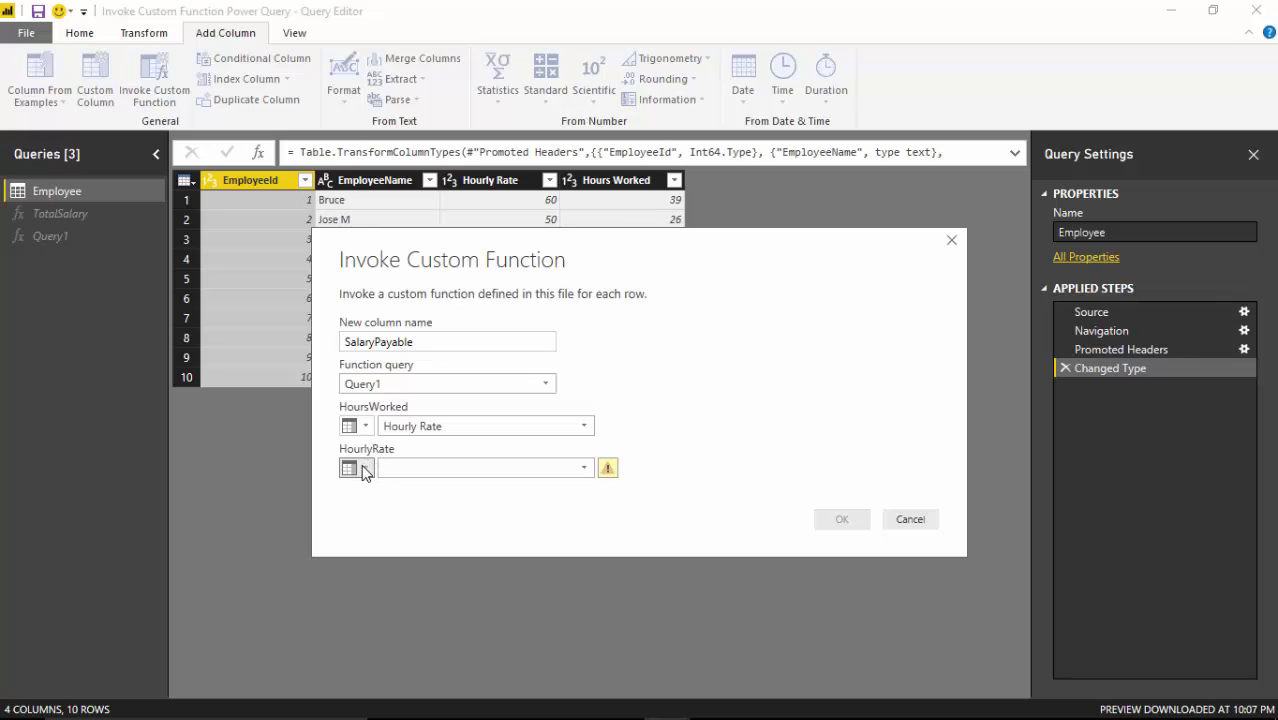
pyautogui.click(584, 469)
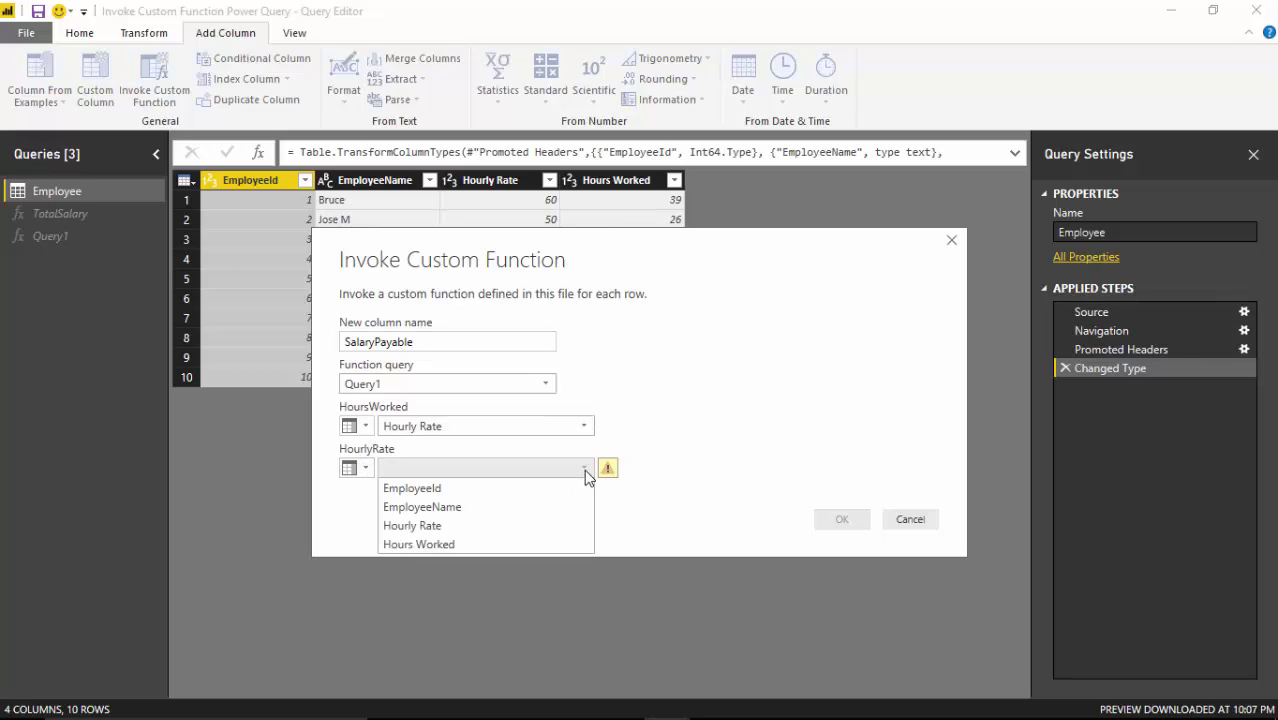
pyautogui.click(500, 544)
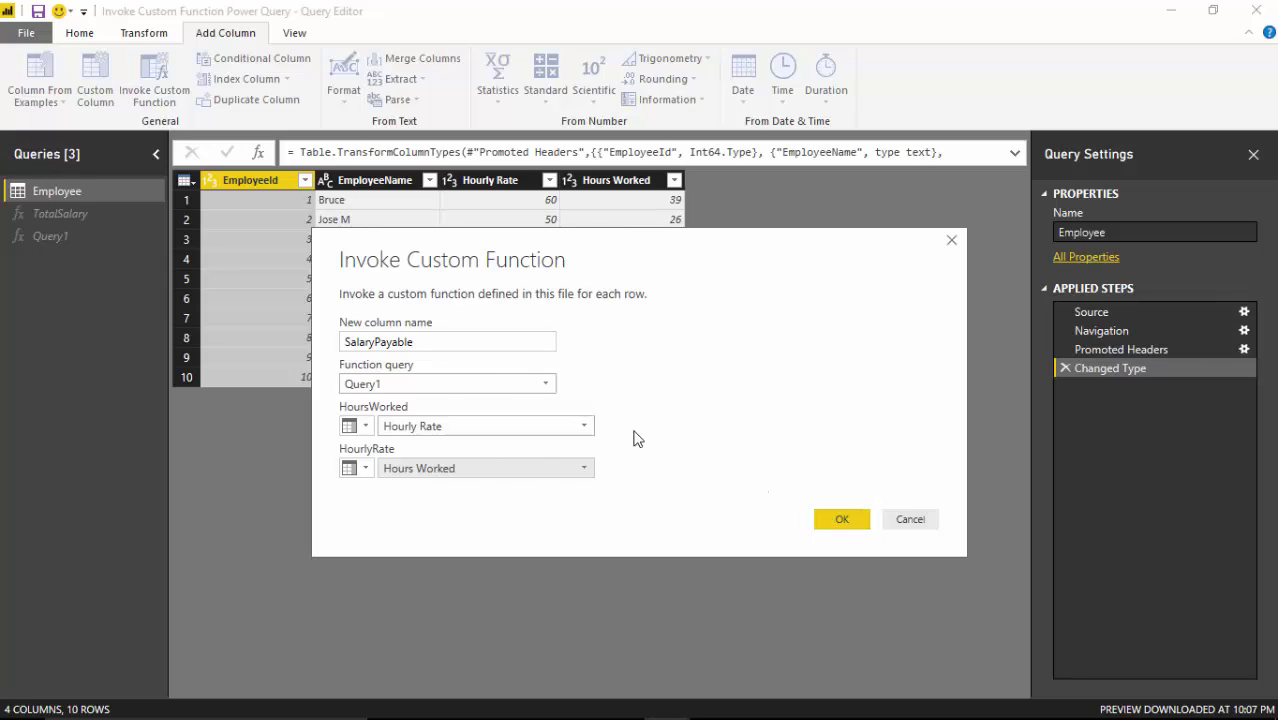
# Confirm the SalaryPayable column and apply the query changes with Close & Apply
pyautogui.click(830, 520)
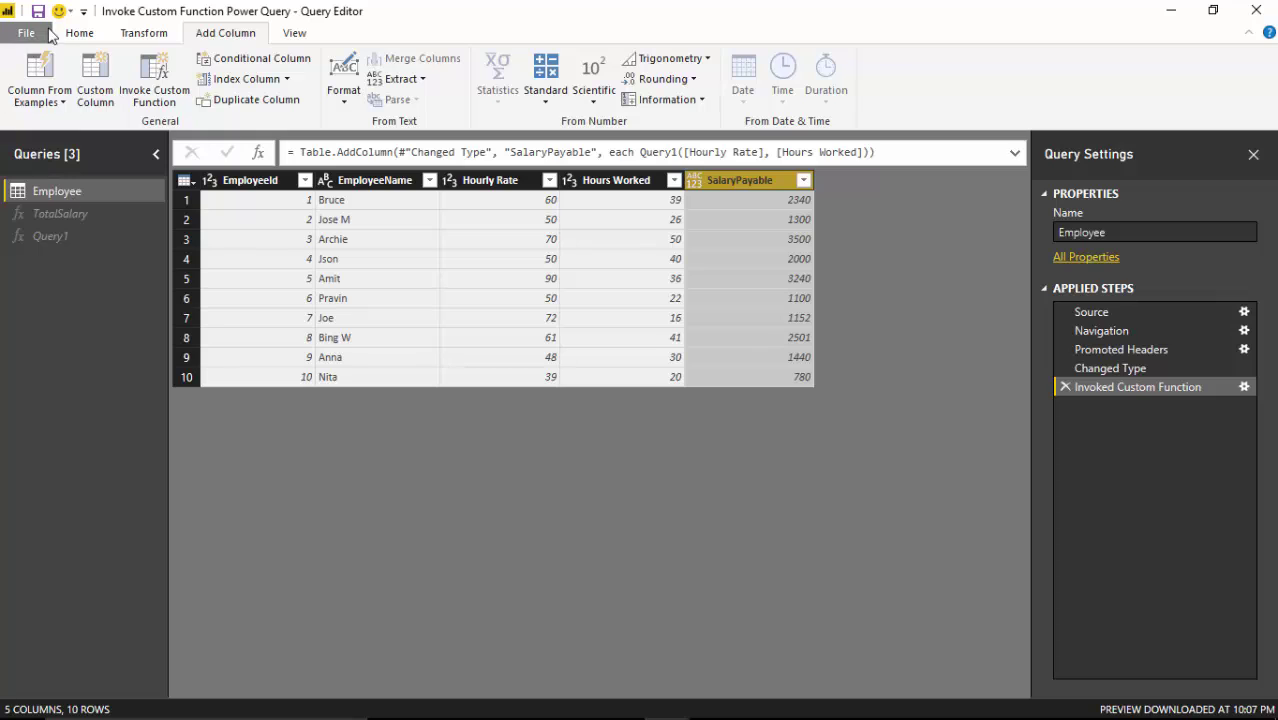
pyautogui.click(84, 33)
pyautogui.click(27, 80)
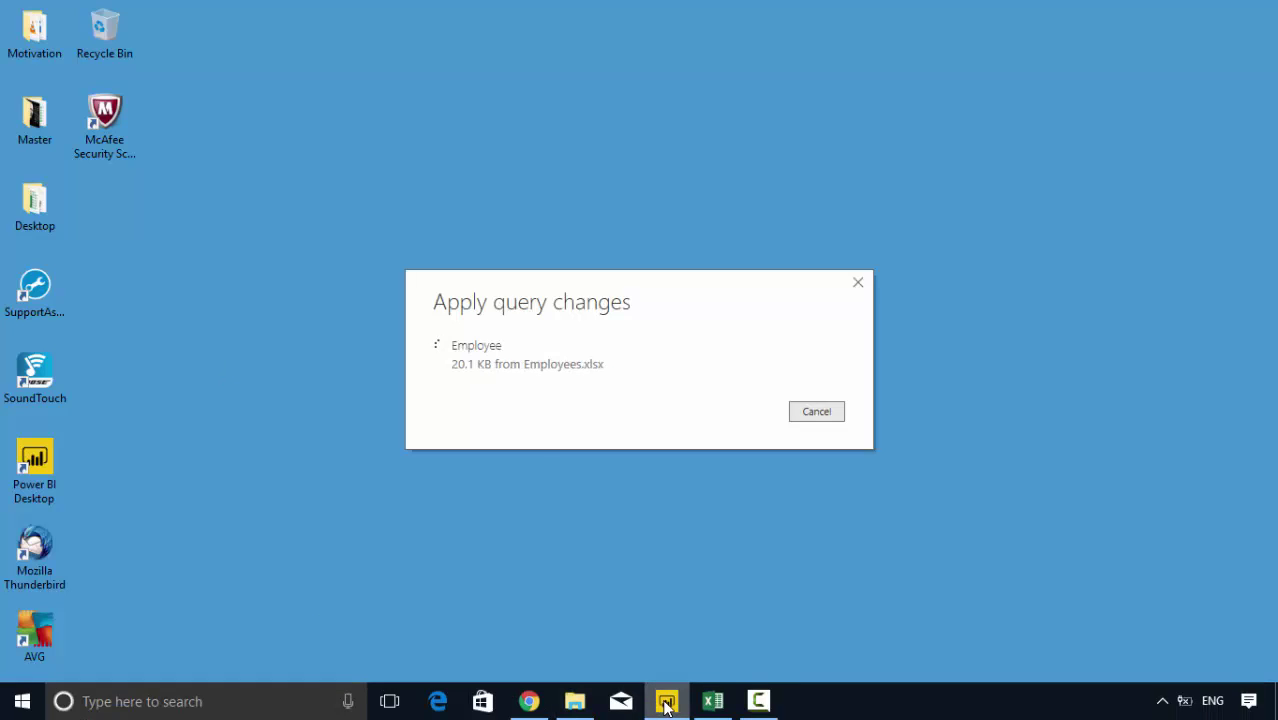
# Show the loaded Employee table with its SalaryPayable values in Data view
pyautogui.moveTo(667, 701)
pyautogui.click(613, 588)
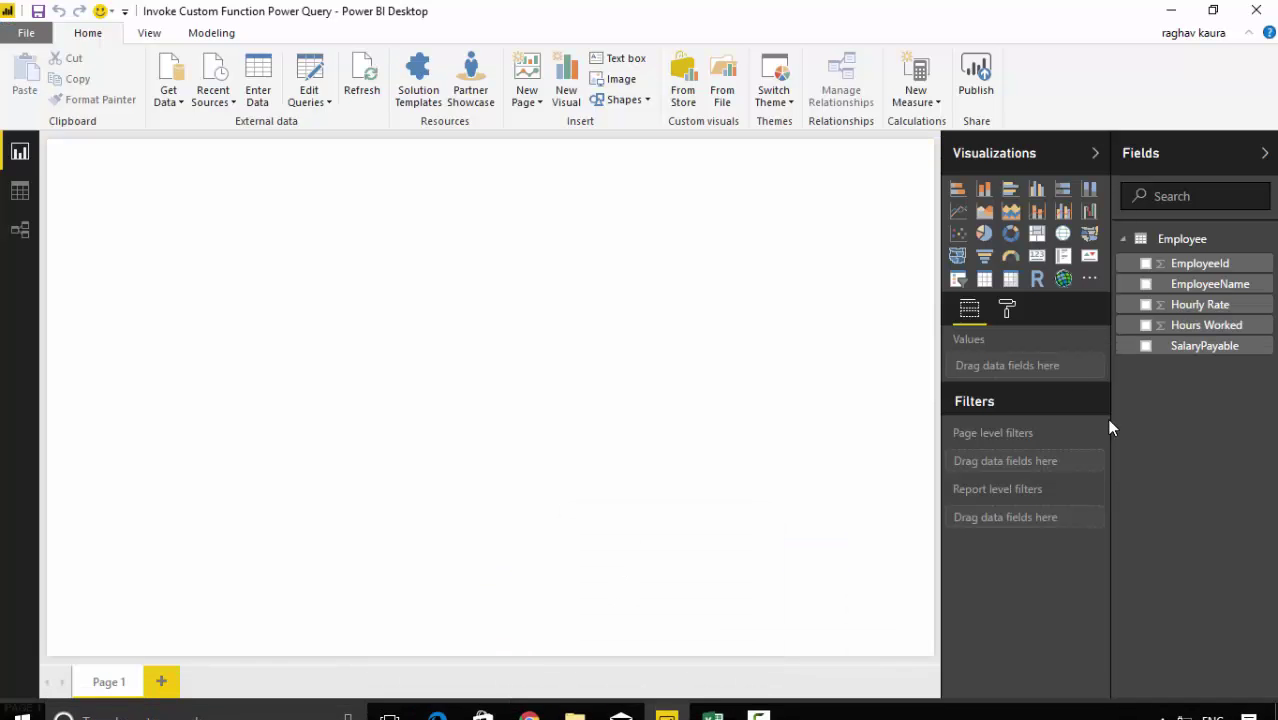
pyautogui.click(20, 190)
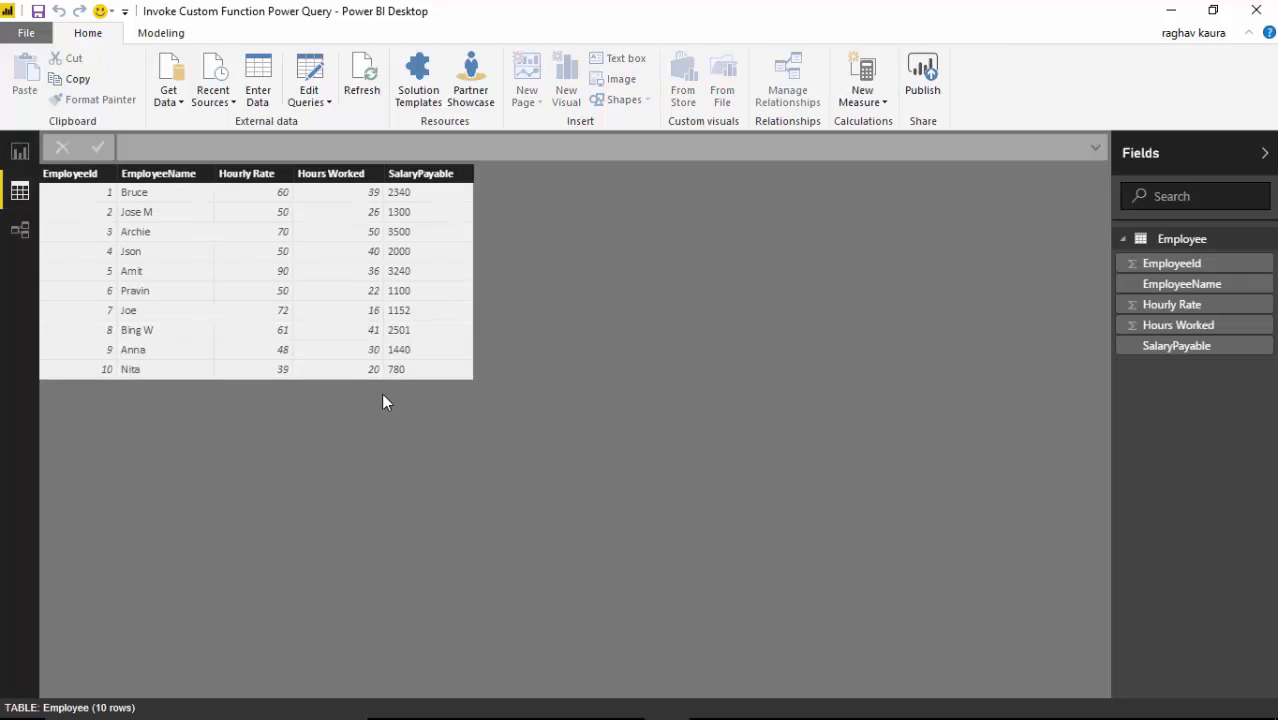